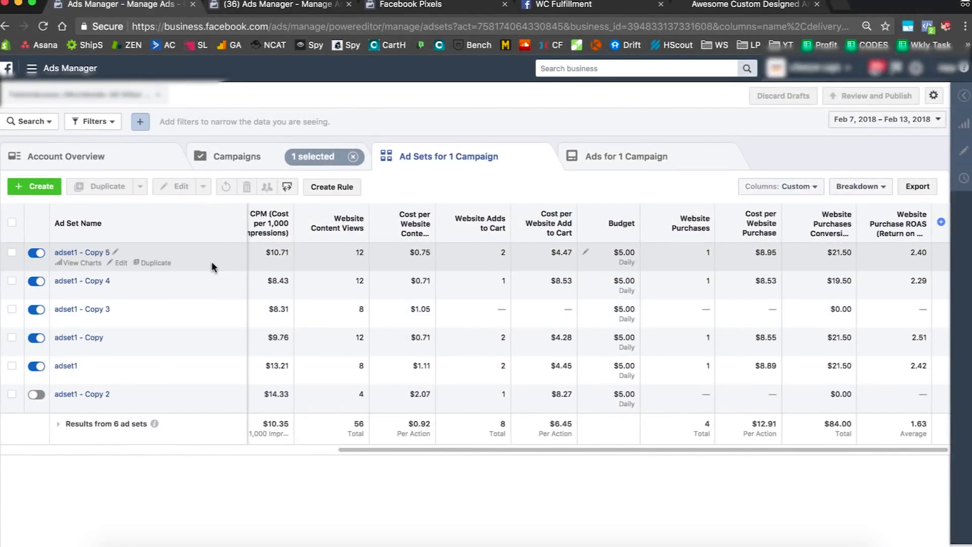
- Review all the campaign's ads and the ads in adset1 - Copy 2, then return to the six ad sets
left_click(581, 160)
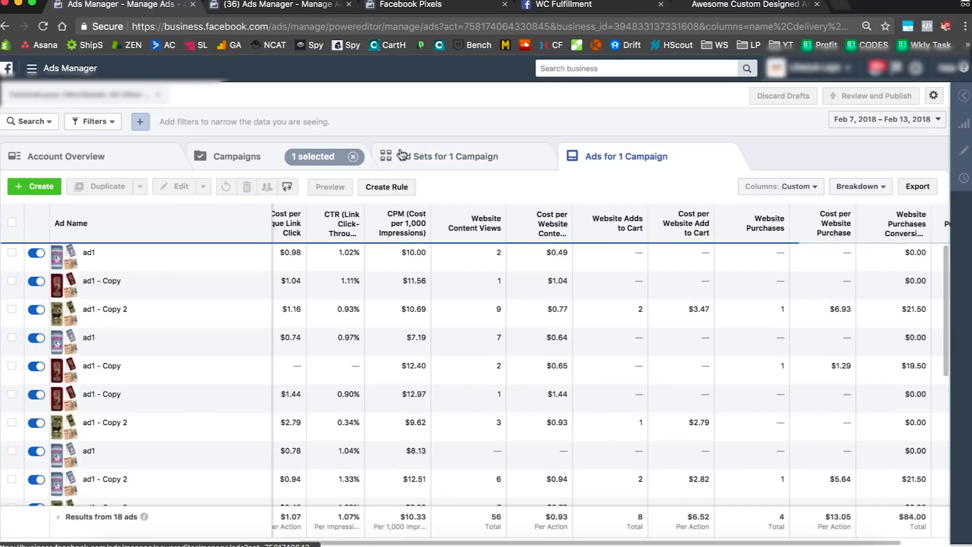
left_click(402, 155)
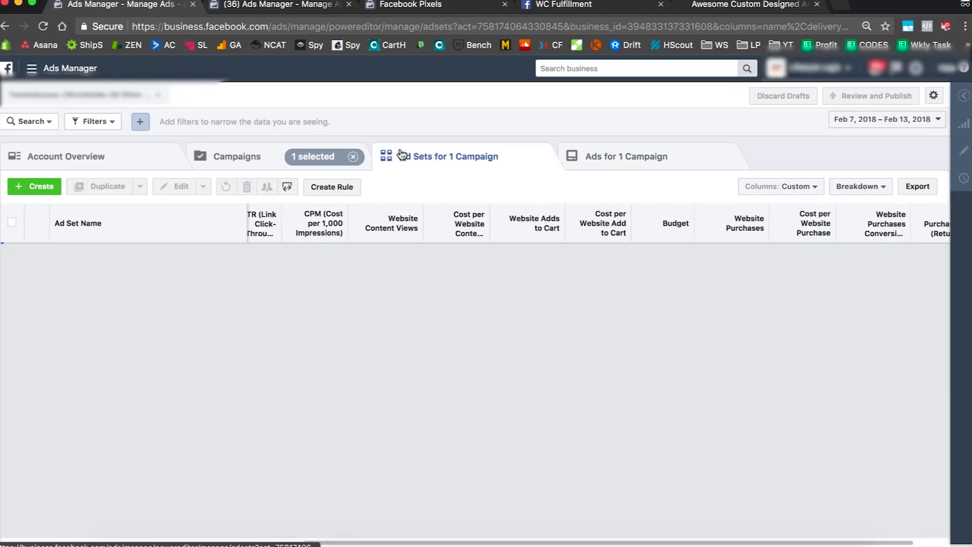
scroll(605, 301, "right", 2)
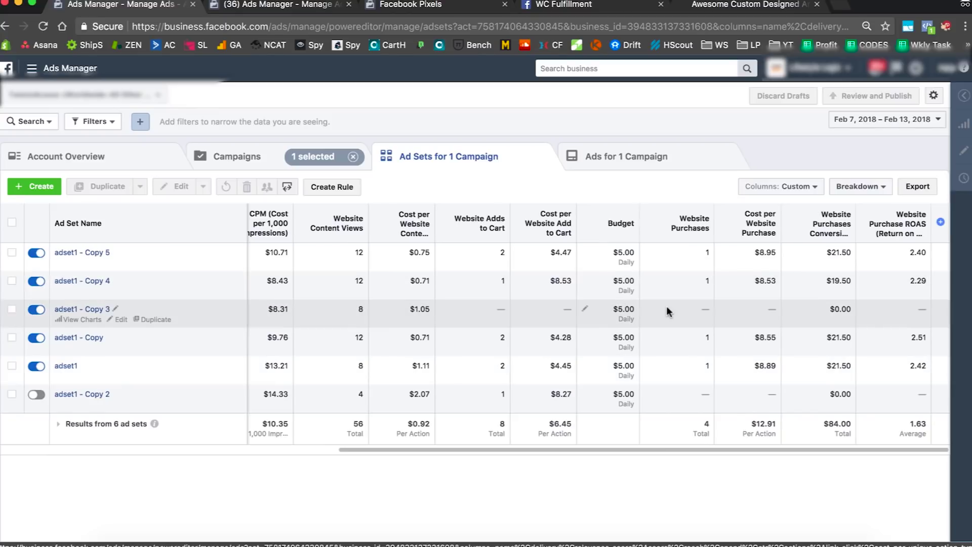
scroll(470, 292, "left", 1)
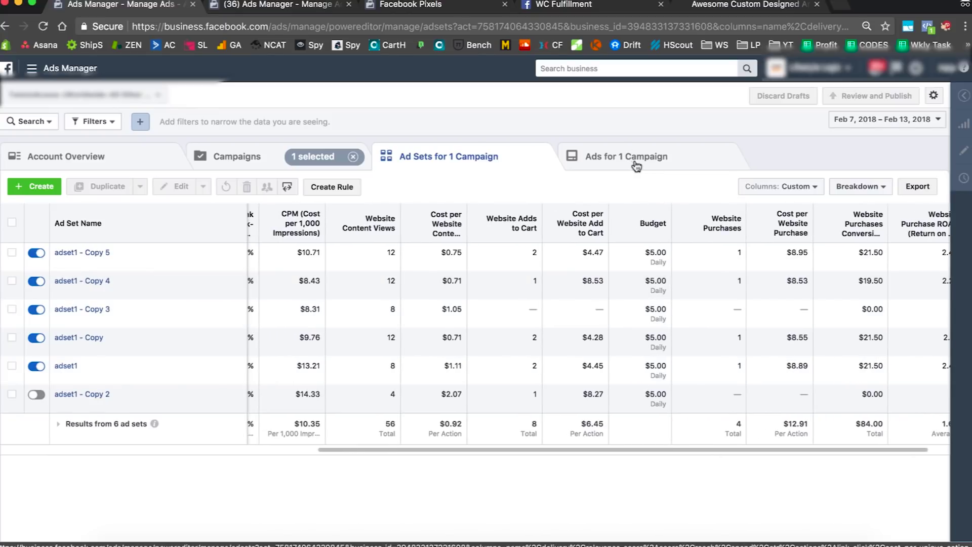
mouse_move(182, 371)
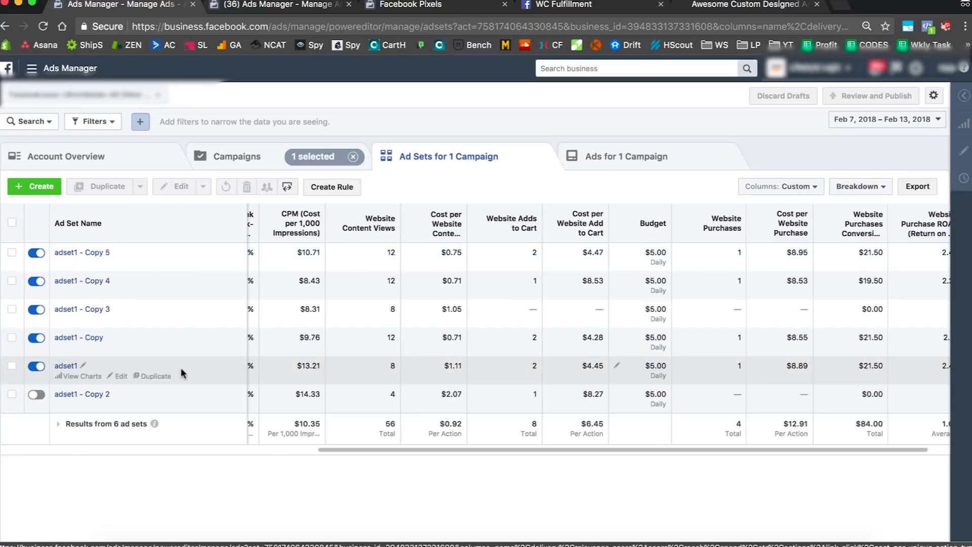
left_click(93, 395)
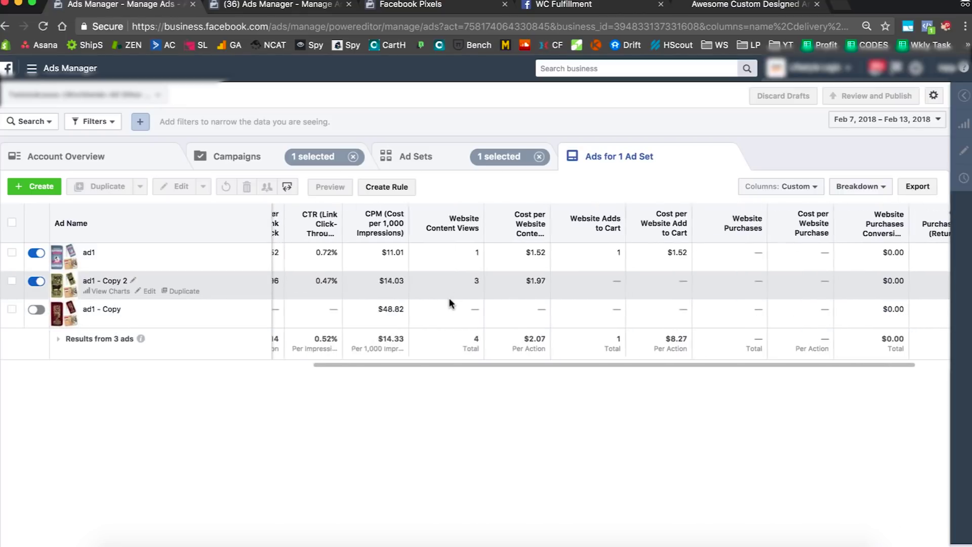
scroll(449, 304, "left", 3)
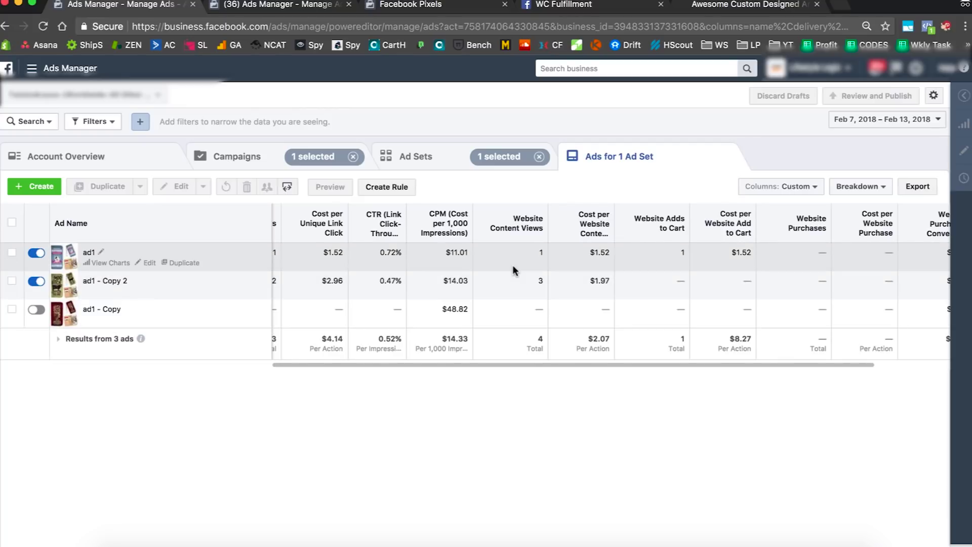
scroll(547, 261, "right", 3)
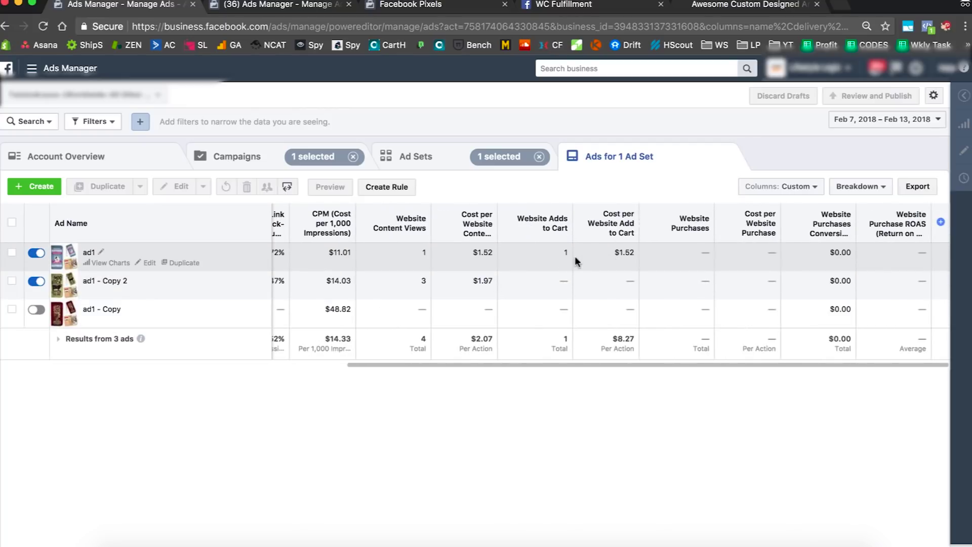
scroll(575, 255, "left", 3)
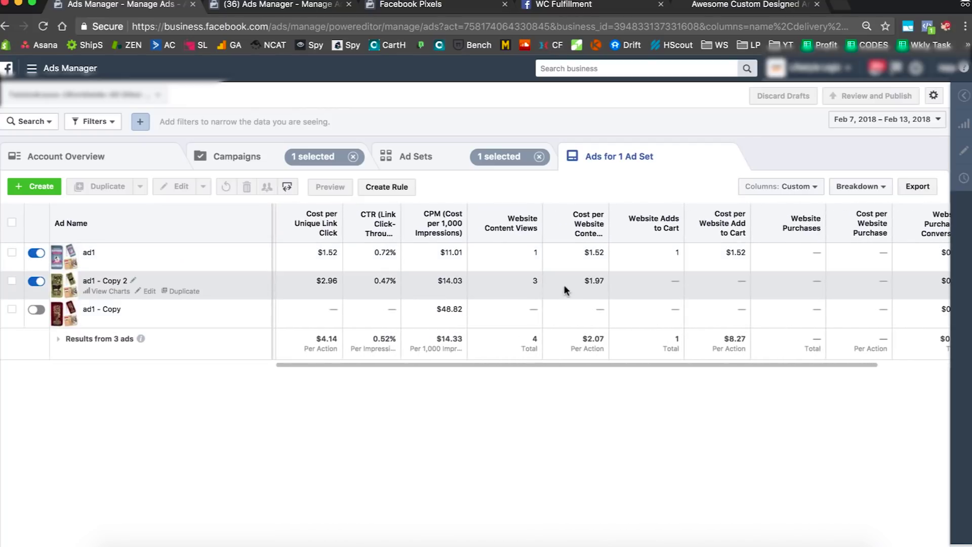
scroll(386, 296, "left", 2)
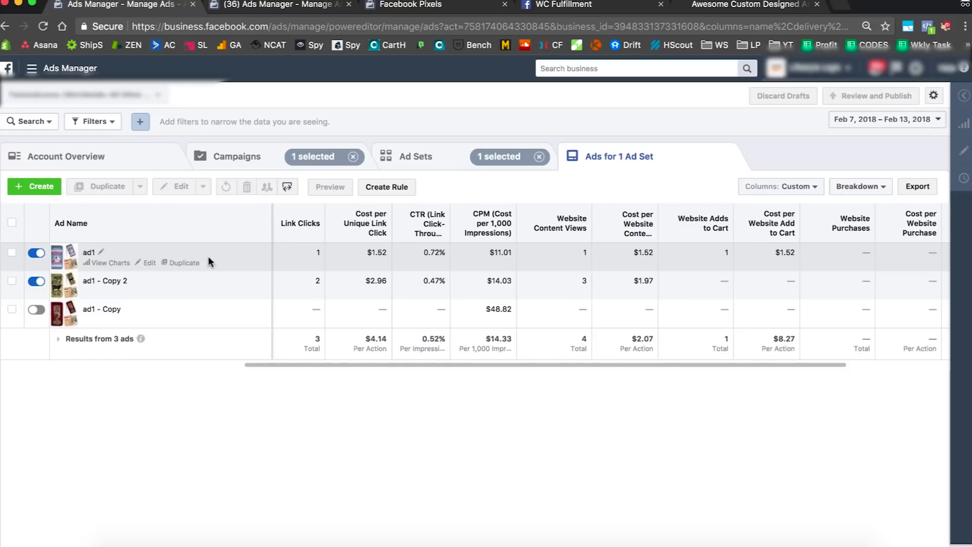
scroll(654, 296, "right", 3)
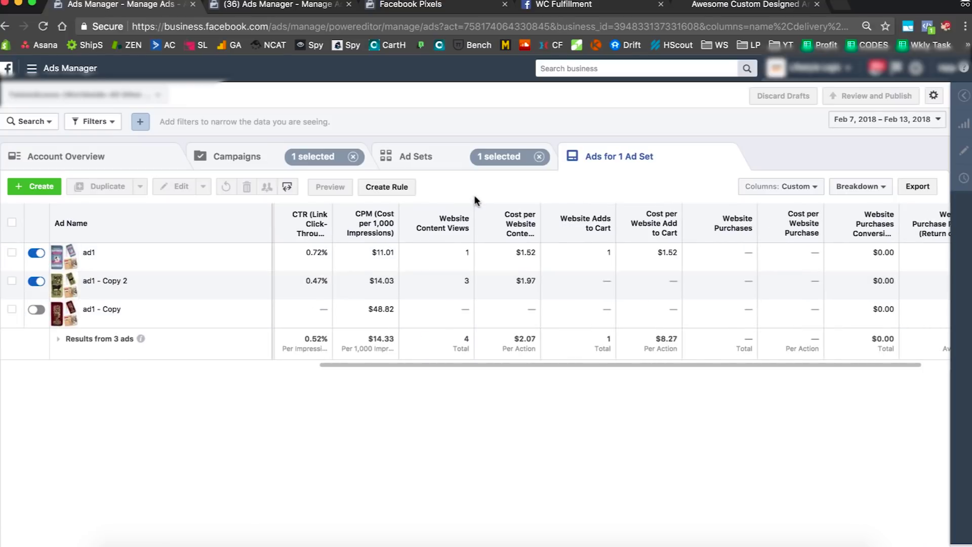
mouse_move(323, 284)
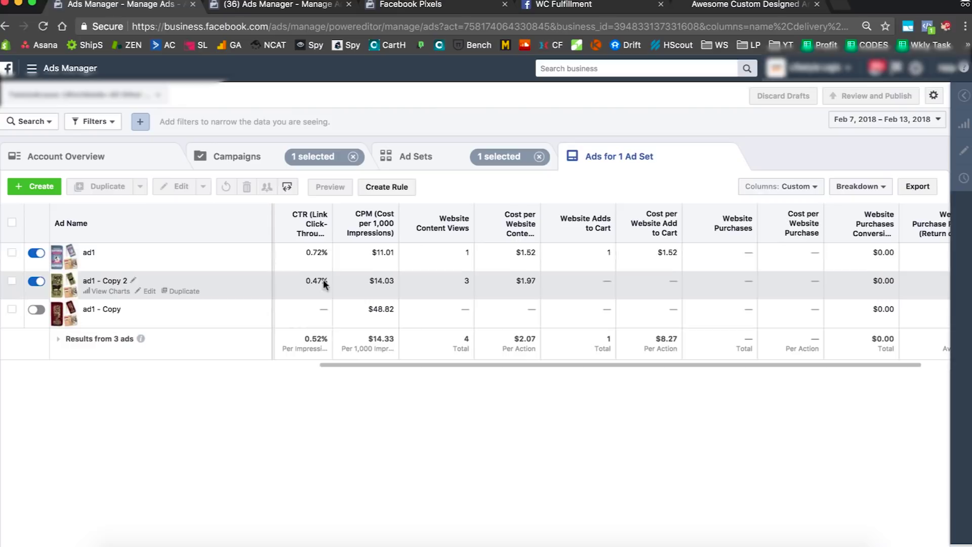
left_click(425, 158)
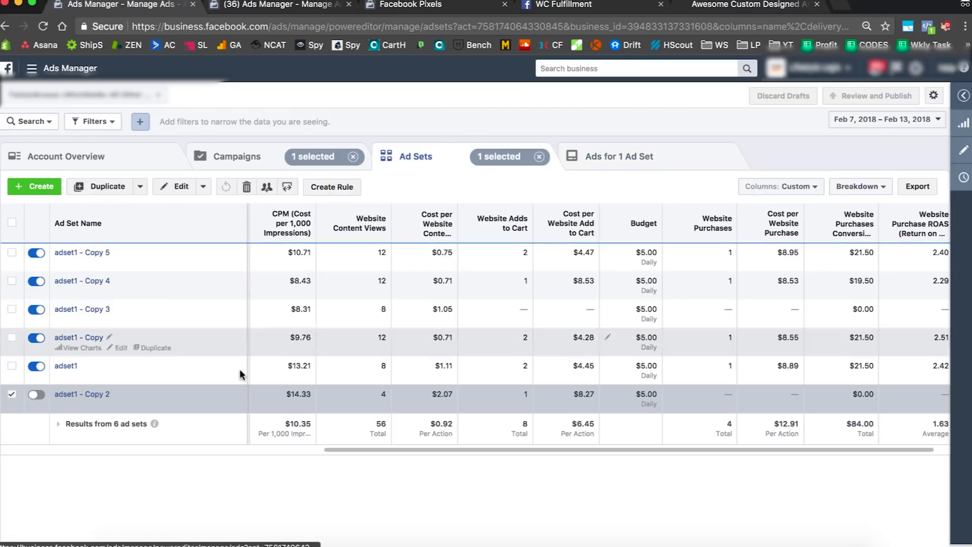
scroll(192, 378, "right", 1)
scroll(260, 368, "left", 5)
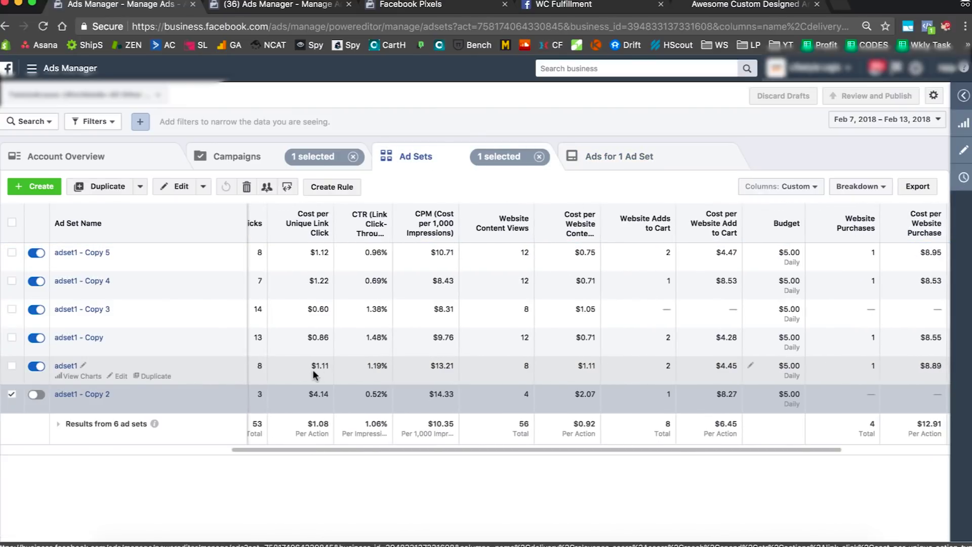
- Switch off ad1 - Copy inside adset1 and go back to the ad sets list
left_click(64, 366)
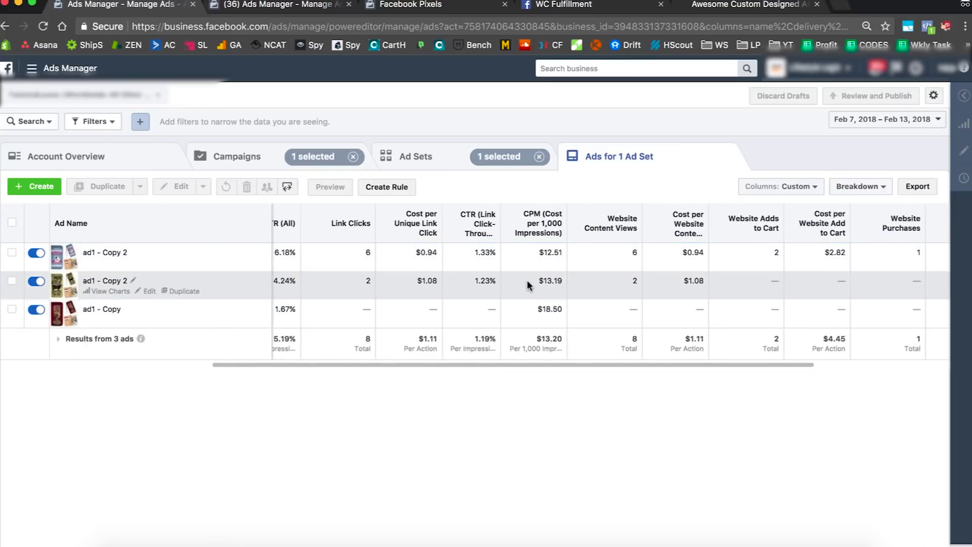
scroll(528, 280, "left", 3)
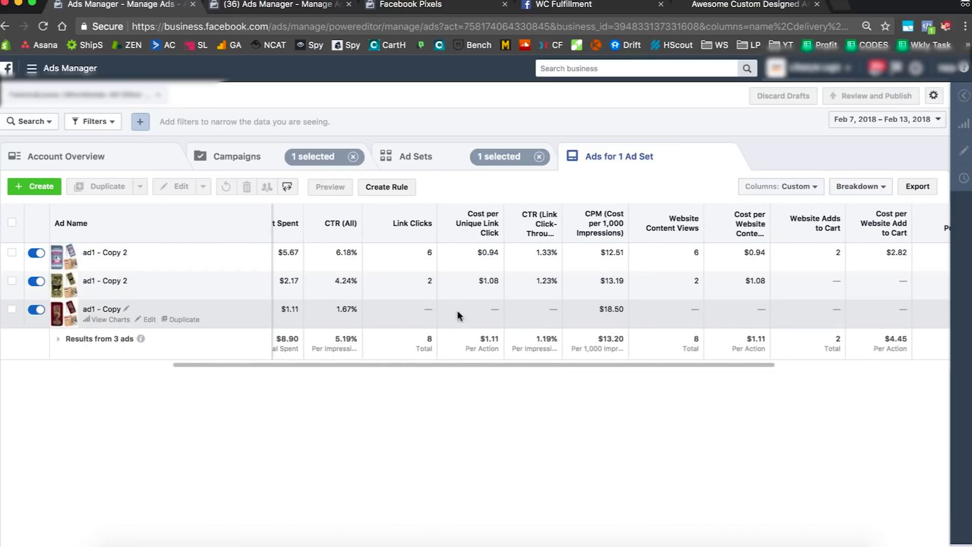
scroll(454, 307, "left", 2)
left_click(36, 309)
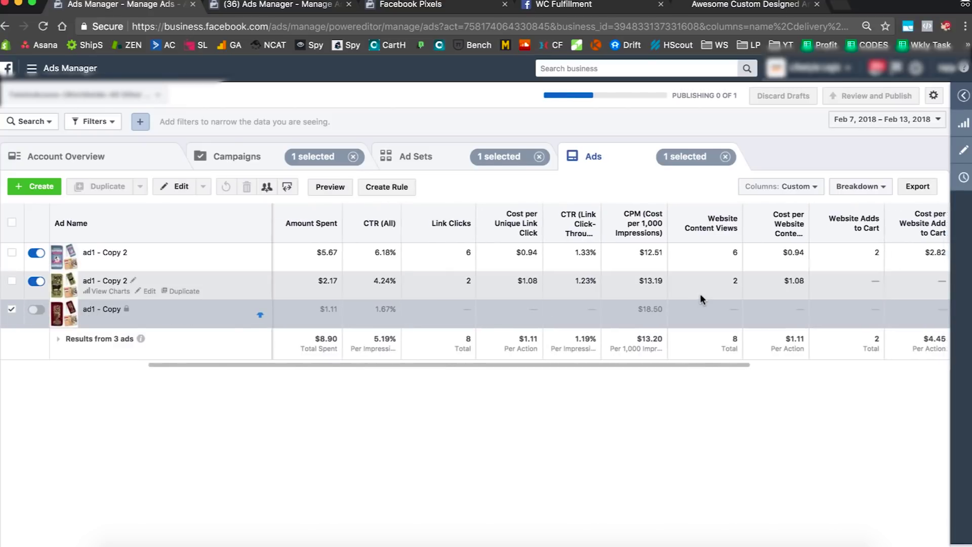
scroll(730, 283, "right", 3)
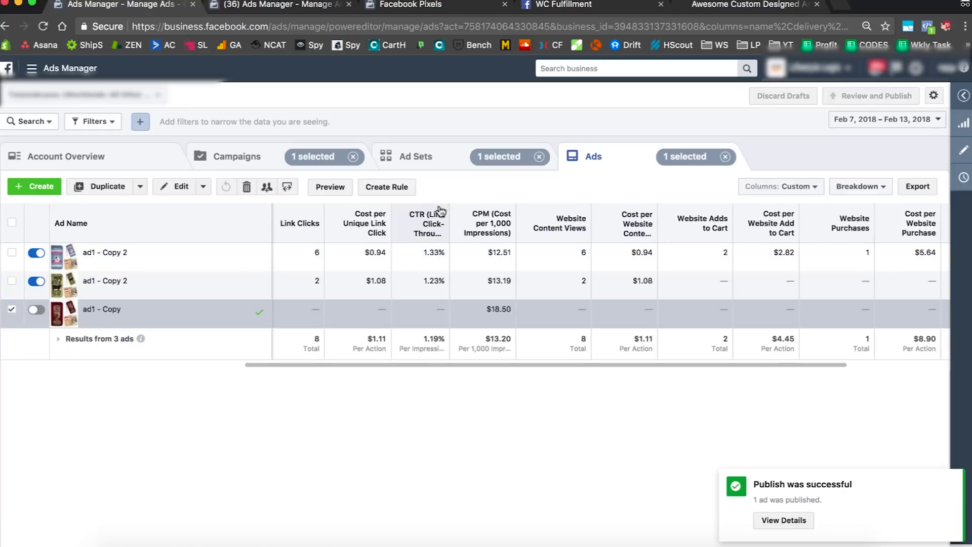
left_click(422, 166)
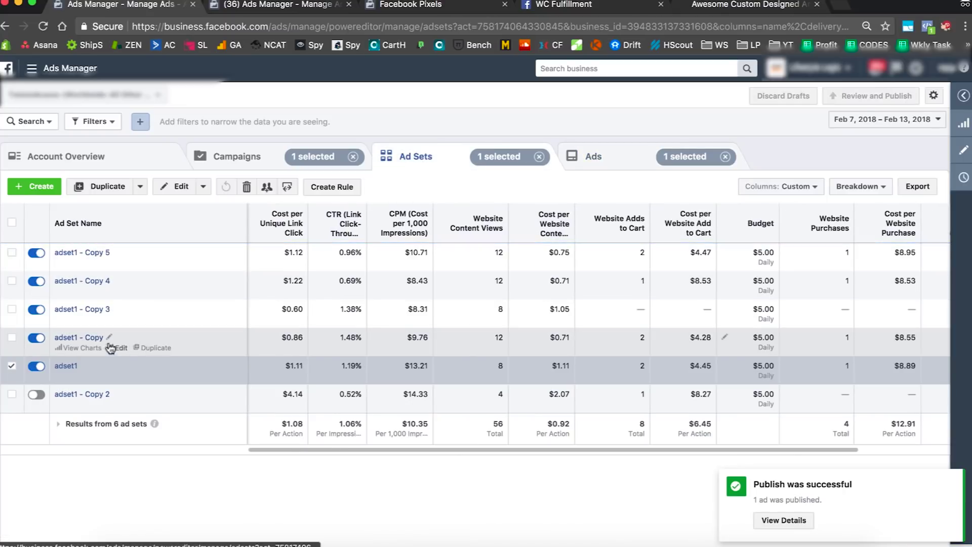
- Switch off the weak ad1 - Copy ad inside the adset1 - Copy ad set
left_click(92, 332)
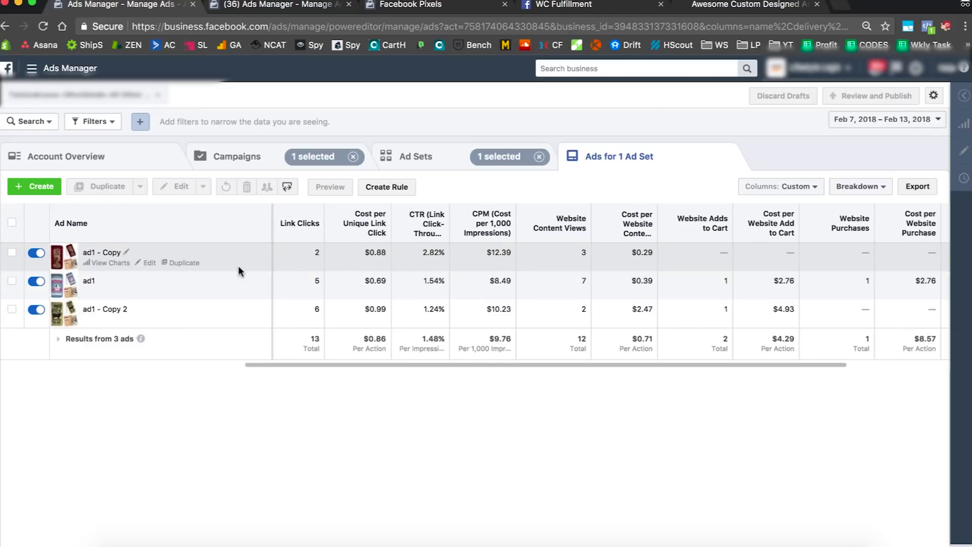
left_click(37, 253)
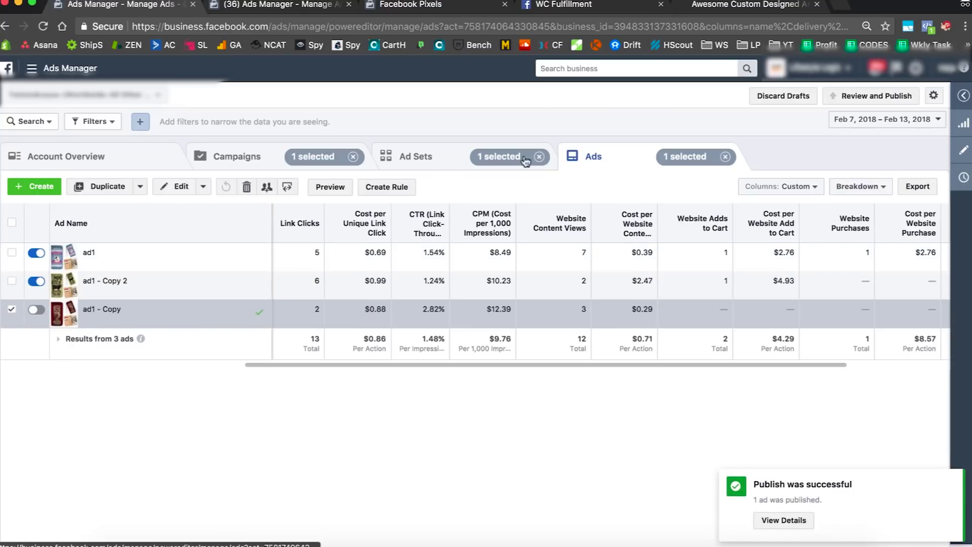
- Switch off ad1 - Copy inside adset1 - Copy 3, then go back to the ad sets list
left_click(432, 164)
mouse_move(82, 309)
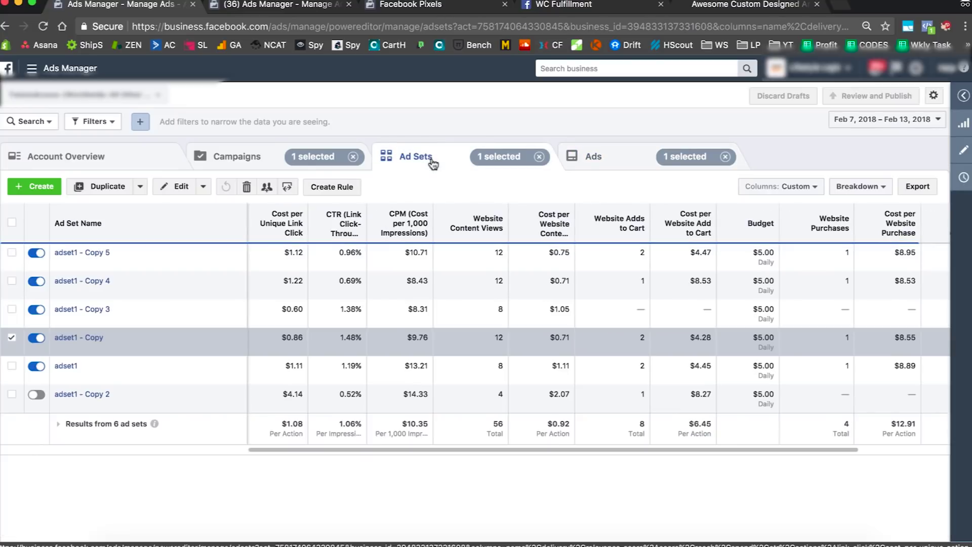
left_click(96, 309)
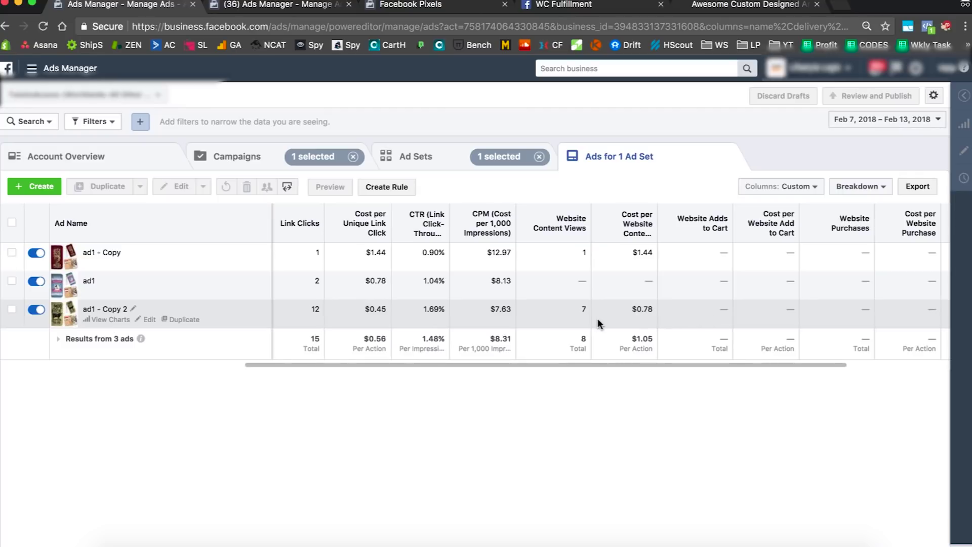
left_click(36, 253)
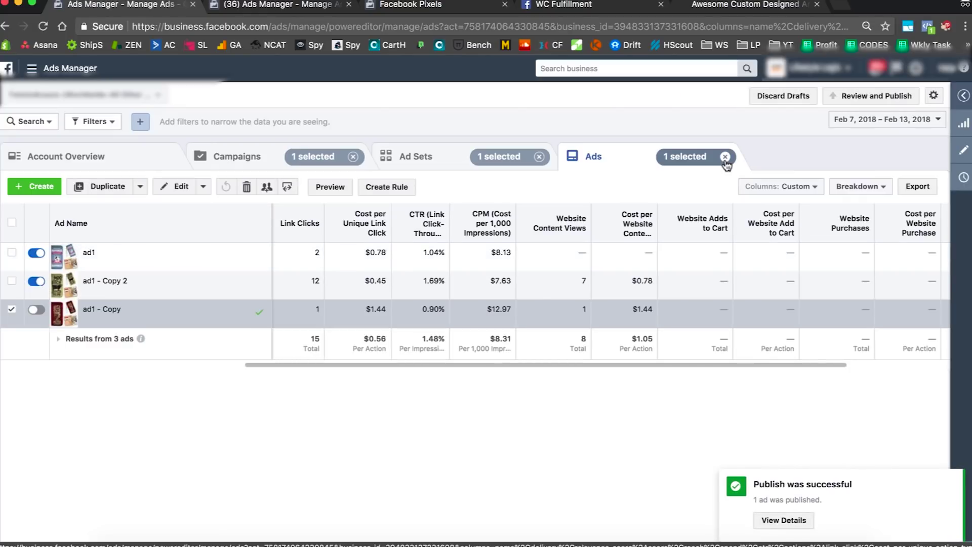
left_click(389, 162)
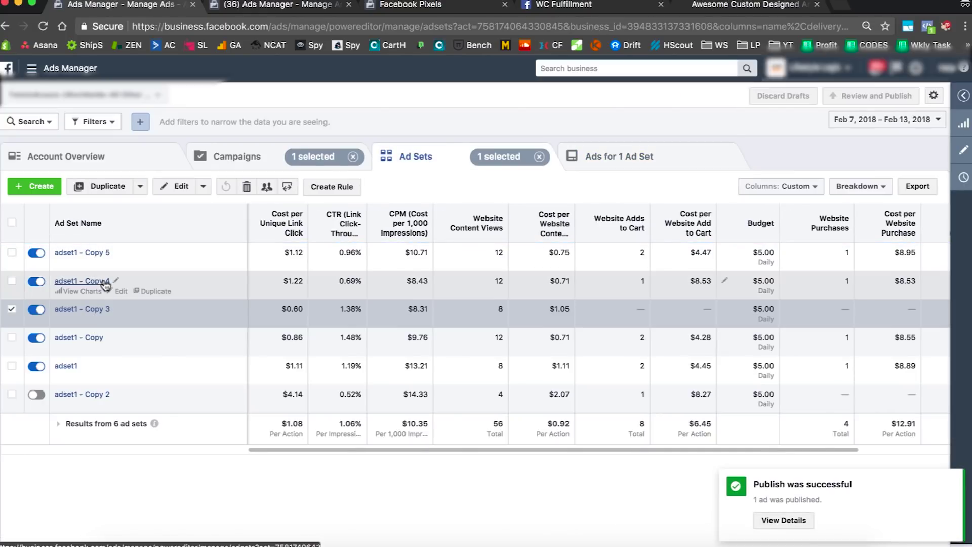
- Switch off ad1 - Copy 2 inside adset1 - Copy 4, then go back to the ad sets list
left_click(92, 280)
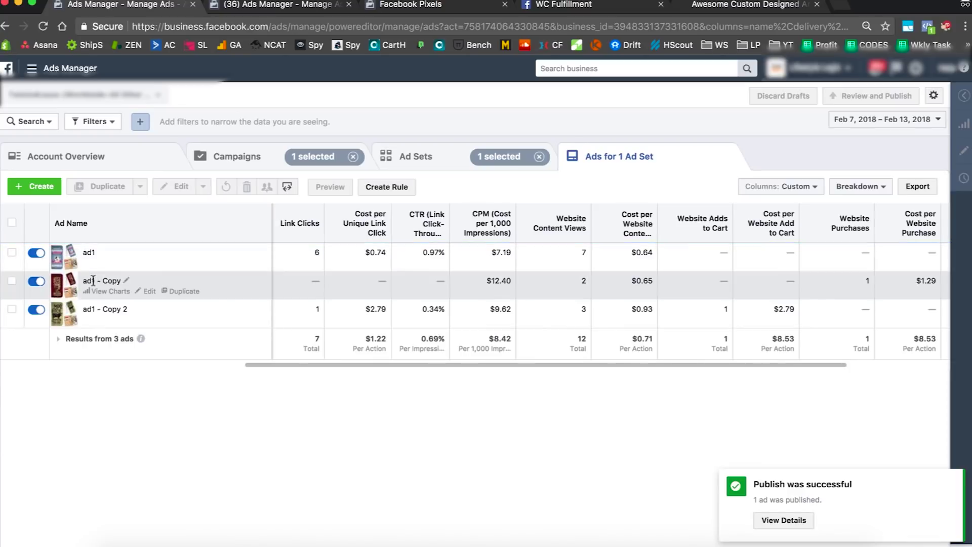
mouse_move(532, 257)
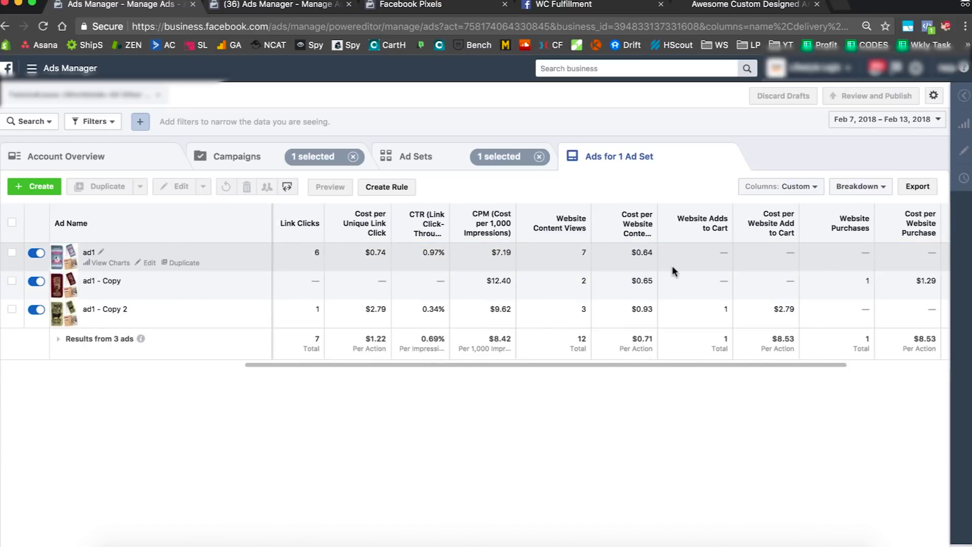
scroll(672, 266, "right", 2)
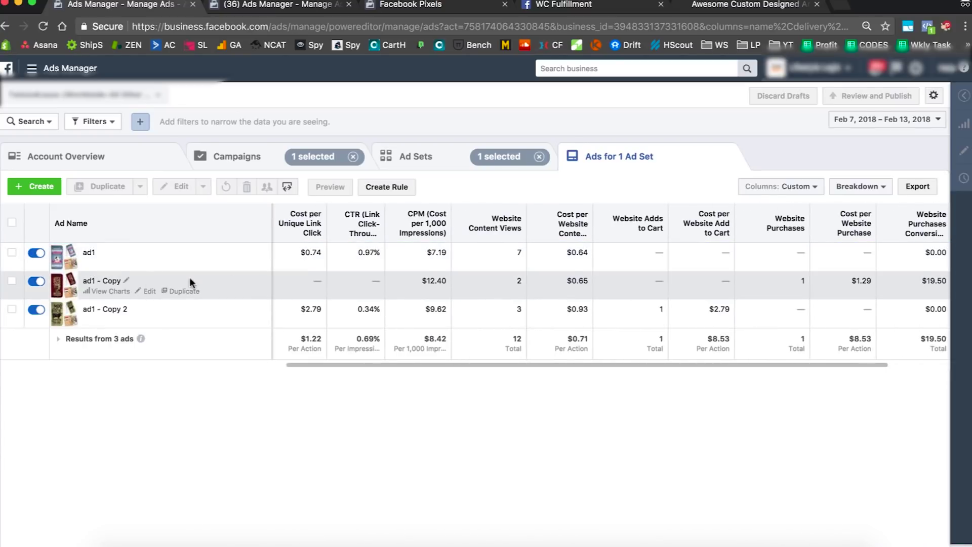
scroll(352, 265, "left", 1)
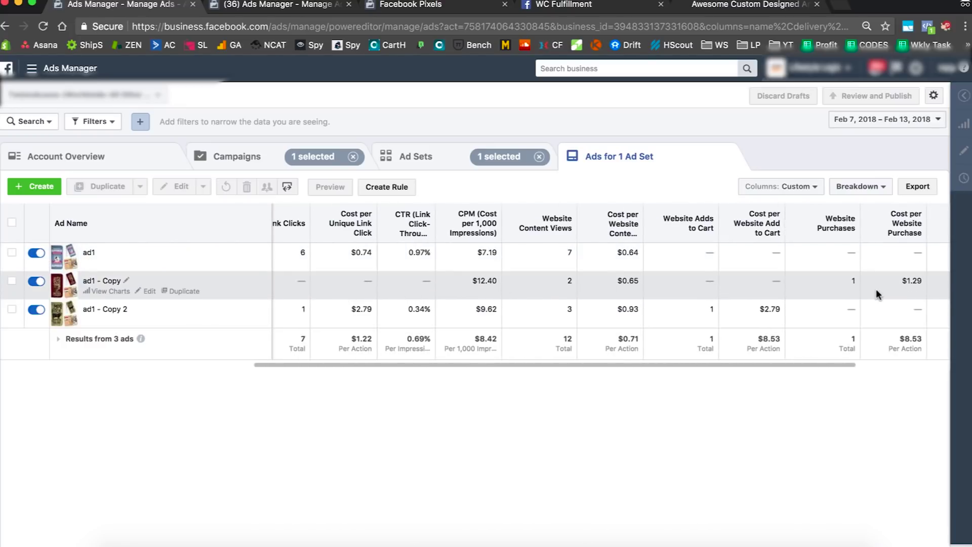
scroll(875, 293, "left", 2)
scroll(835, 301, "right", 5)
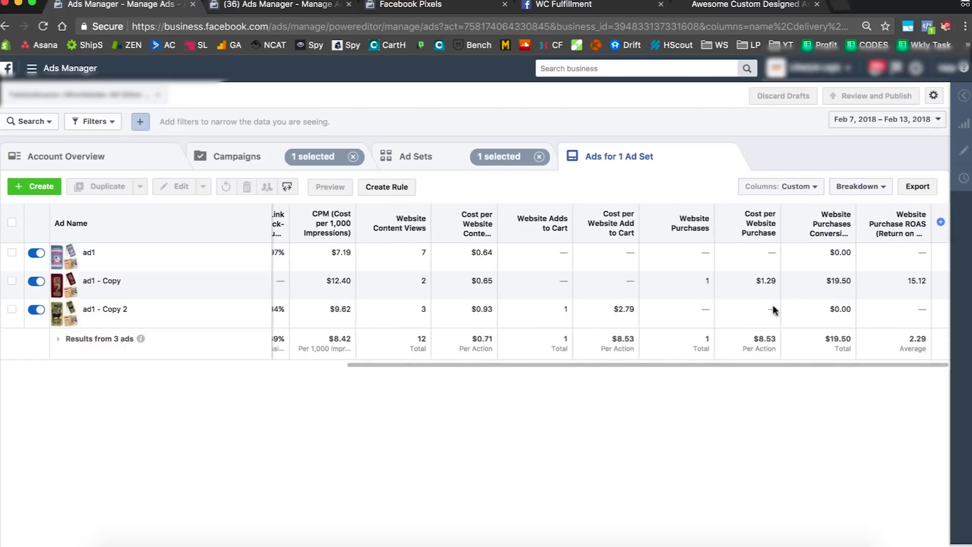
scroll(720, 291, "left", 3)
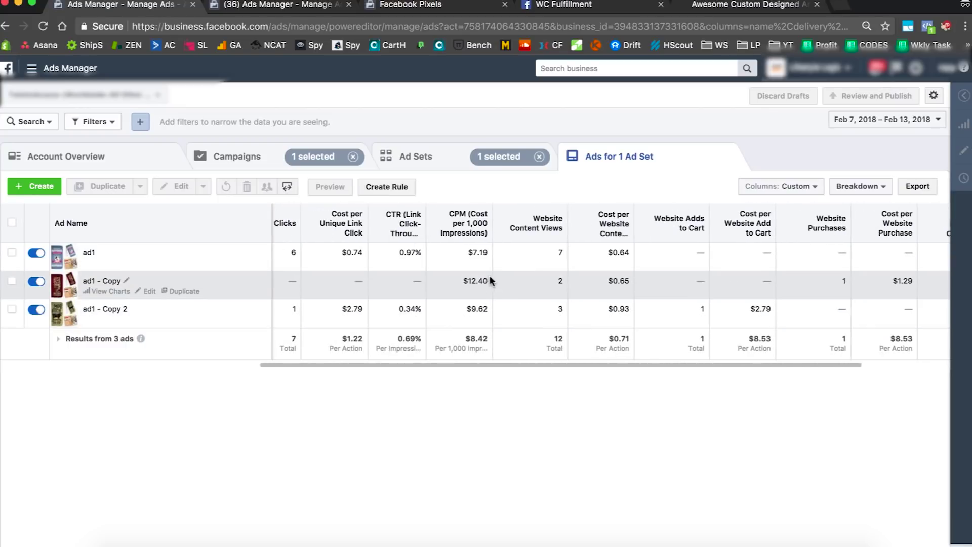
scroll(479, 283, "left", 2)
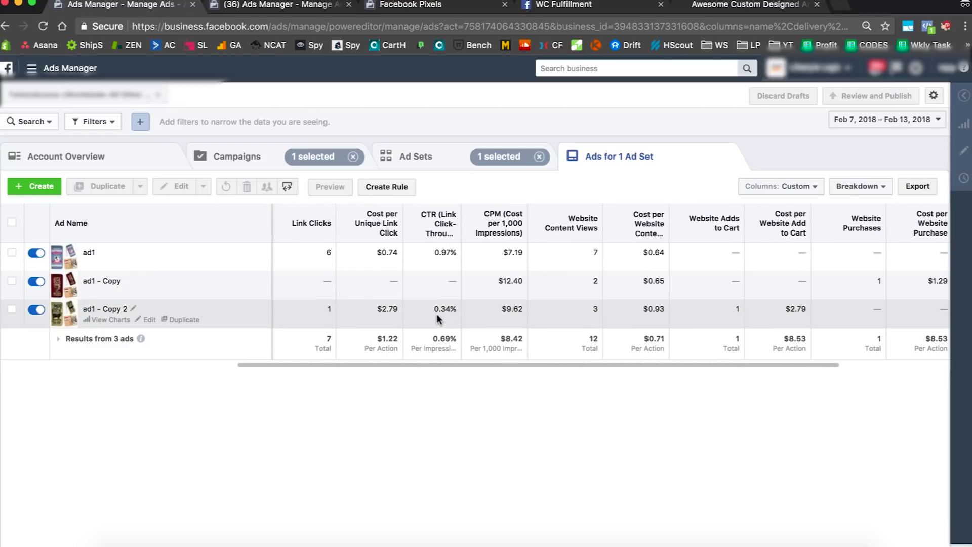
left_click(36, 310)
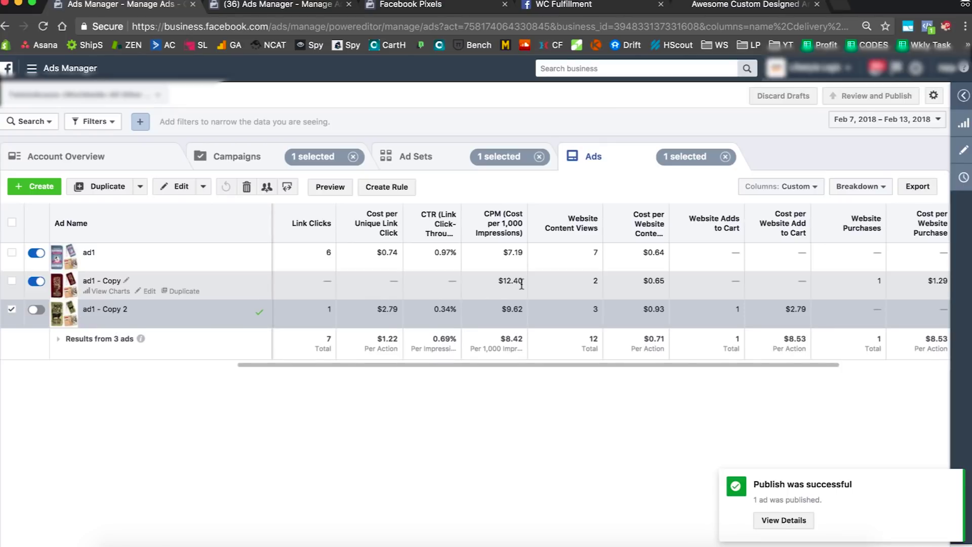
left_click(430, 165)
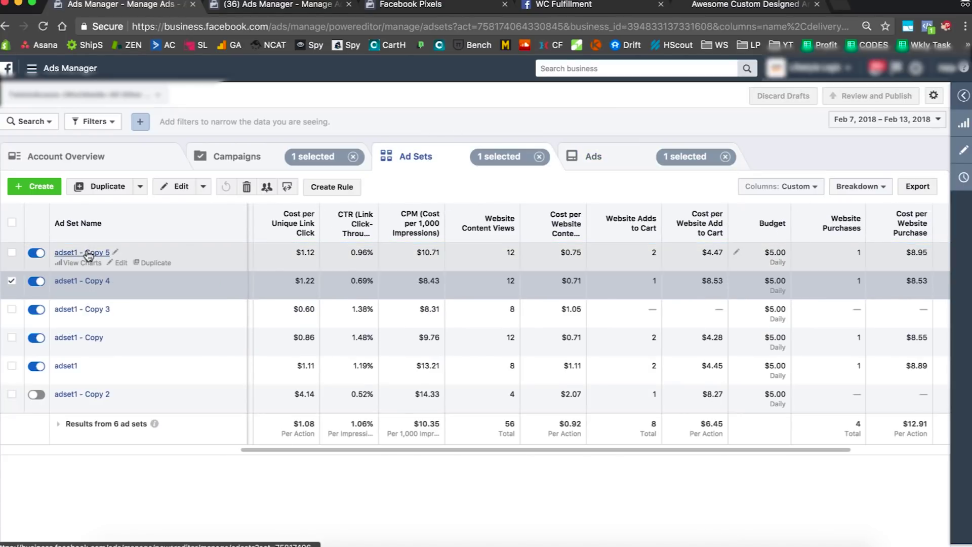
- Switch off ad1 - Copy inside adset1 - Copy 5, clear the '1 selected' ad filter, and go back
left_click(86, 254)
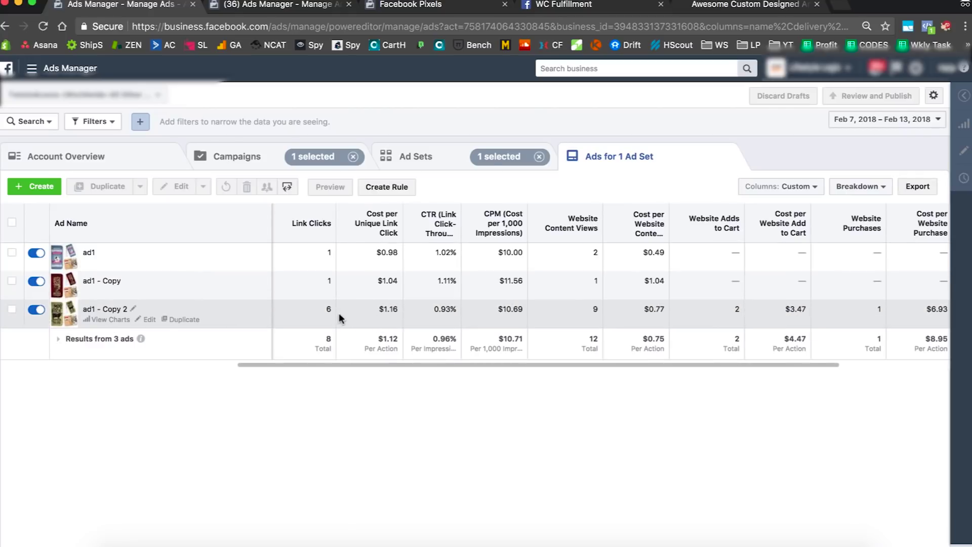
left_click(36, 282)
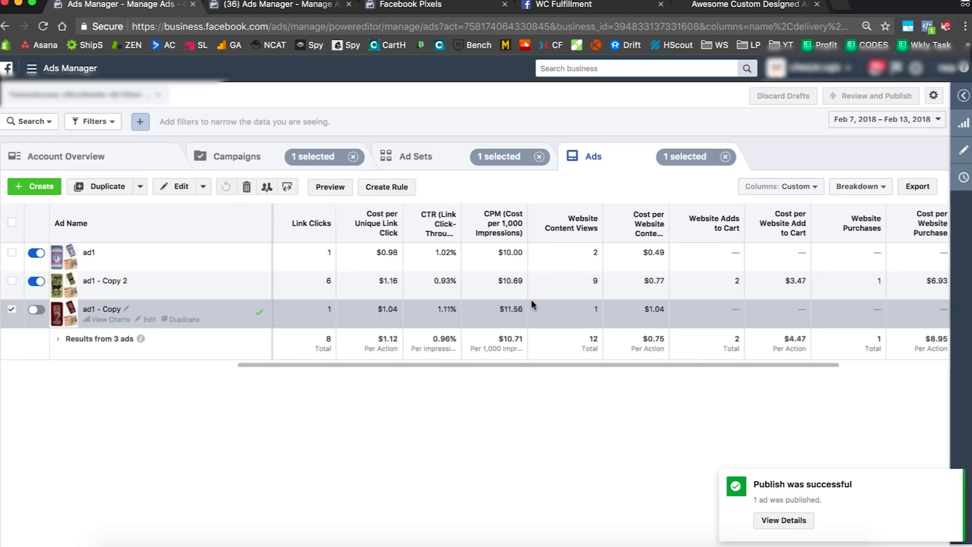
mouse_move(342, 281)
left_click_drag(735, 363, 840, 364)
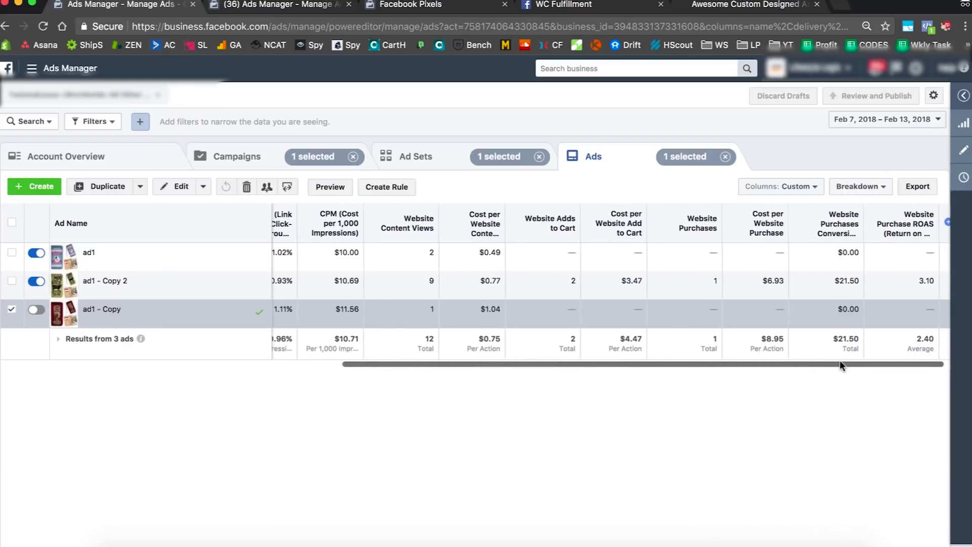
left_click(725, 158)
left_click(452, 162)
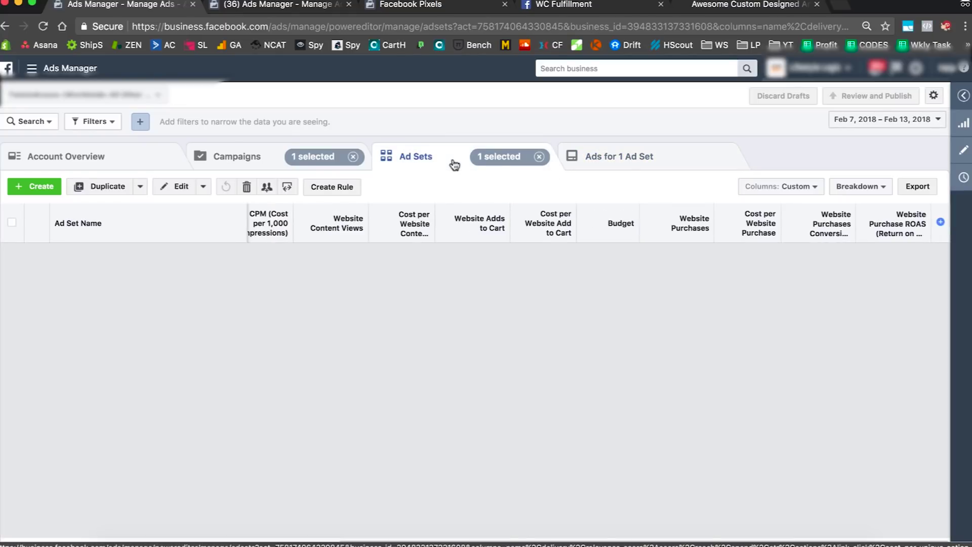